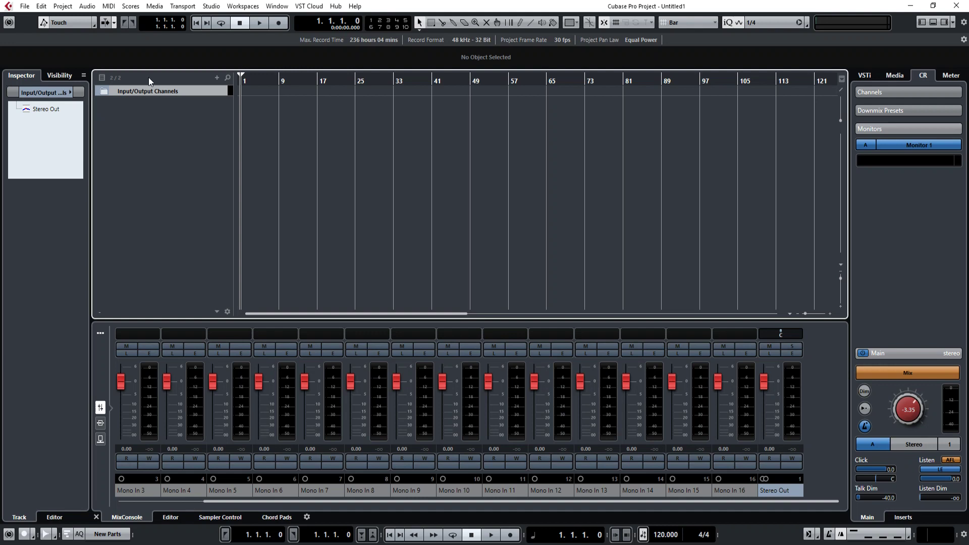
# Open the Studio menu in the menu bar
pyautogui.click(211, 7)
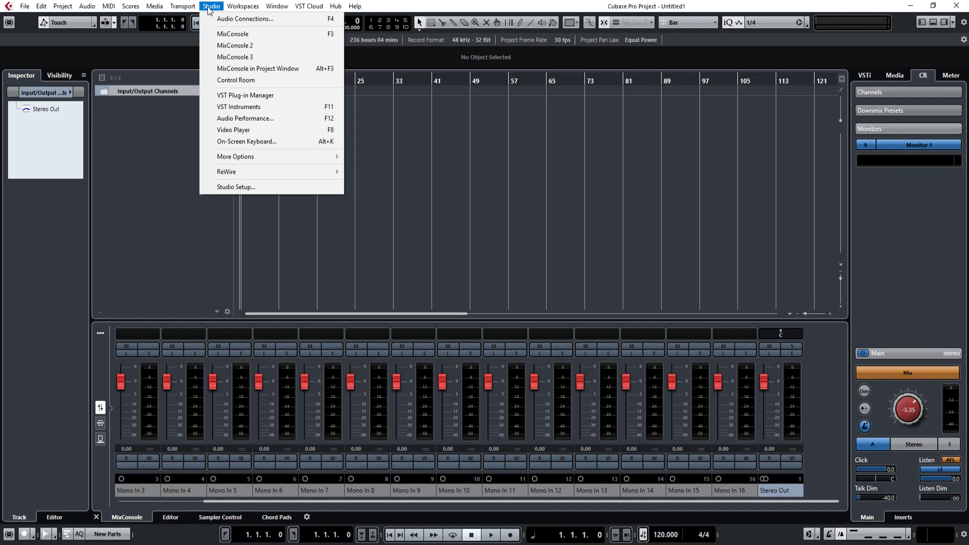
# Confirm ASIO Link Pro is the ASIO driver on Studio Setup's VST Audio System page
pyautogui.click(236, 187)
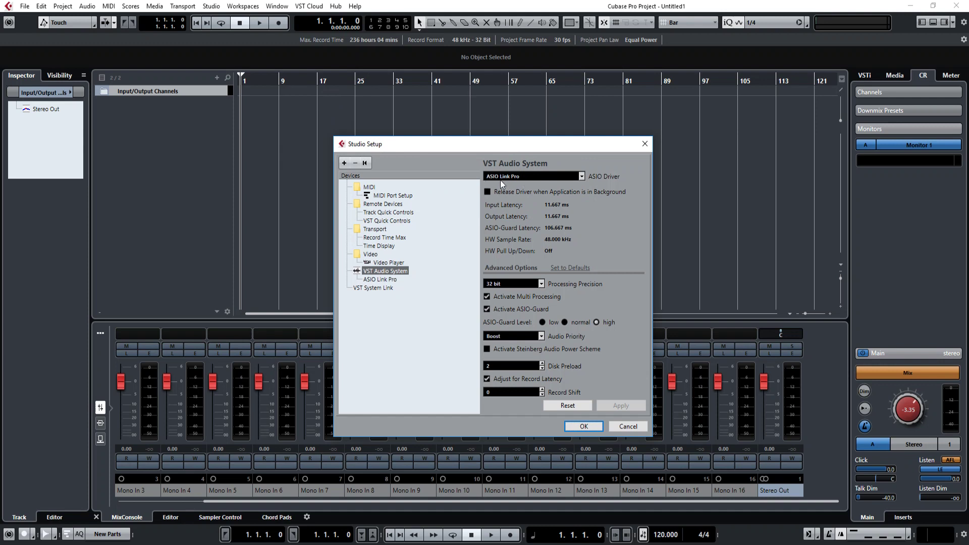
pyautogui.click(552, 177)
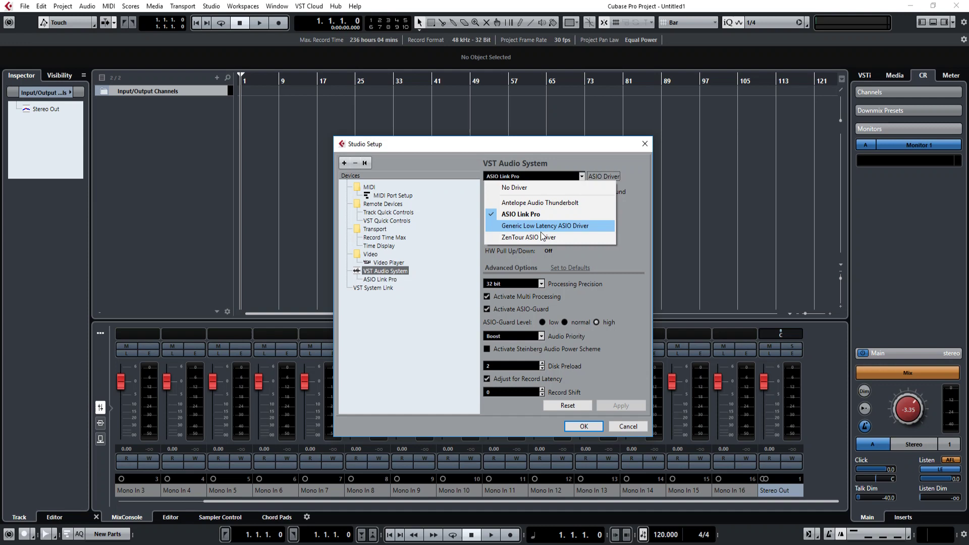
pyautogui.click(616, 431)
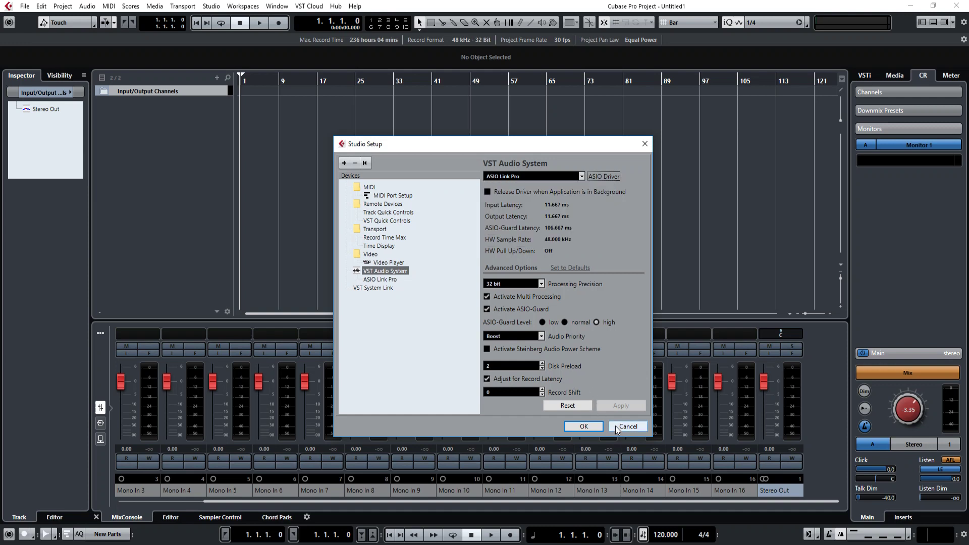
# Cancel Studio Setup and bring up Audio Connections on the Inputs page
pyautogui.click(627, 427)
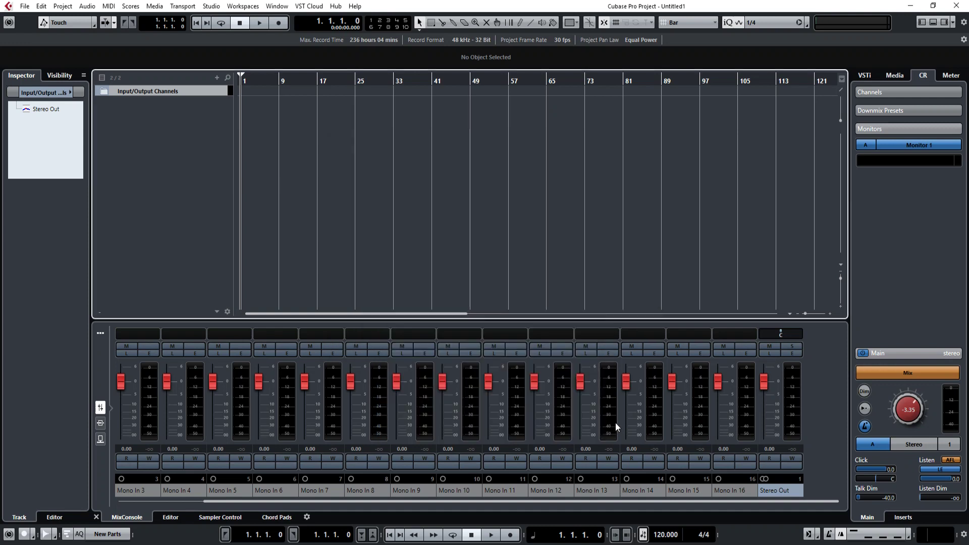
pyautogui.click(216, 7)
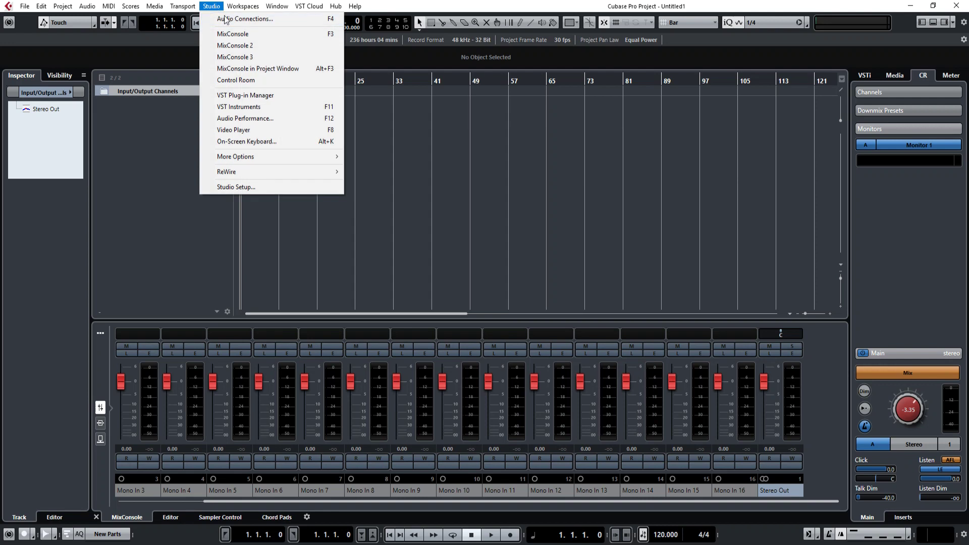
pyautogui.click(253, 19)
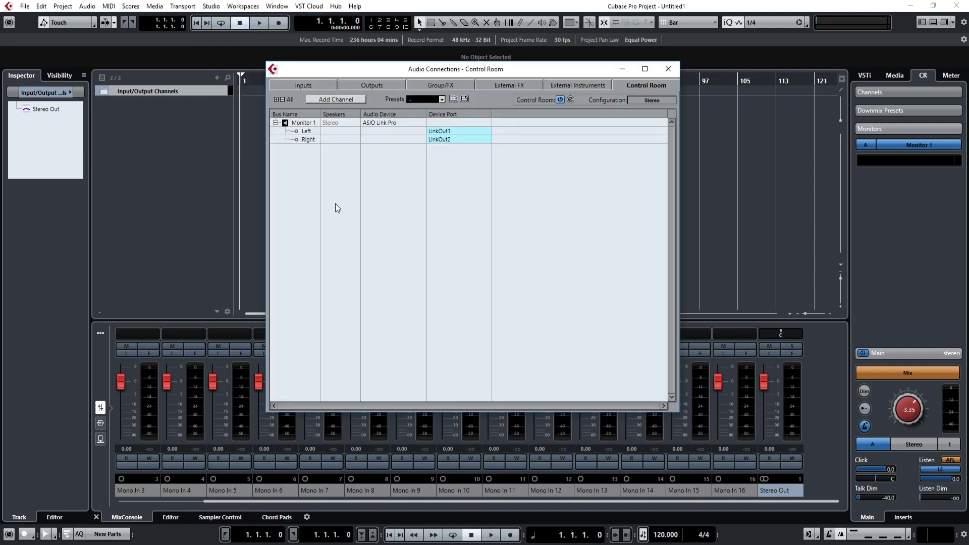
pyautogui.click(306, 86)
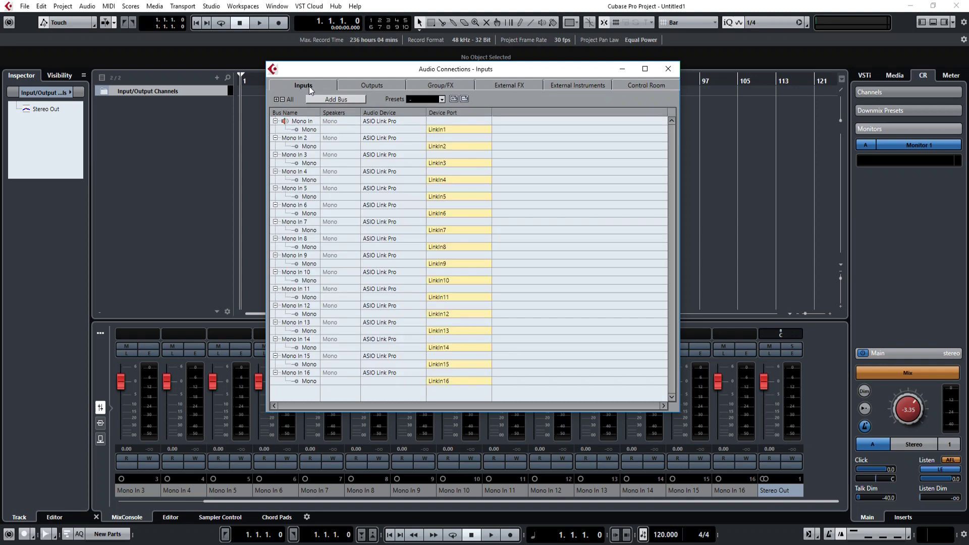
# Check the Mono In bus options and confirm its device port stays LinkIn1
pyautogui.rightClick(304, 128)
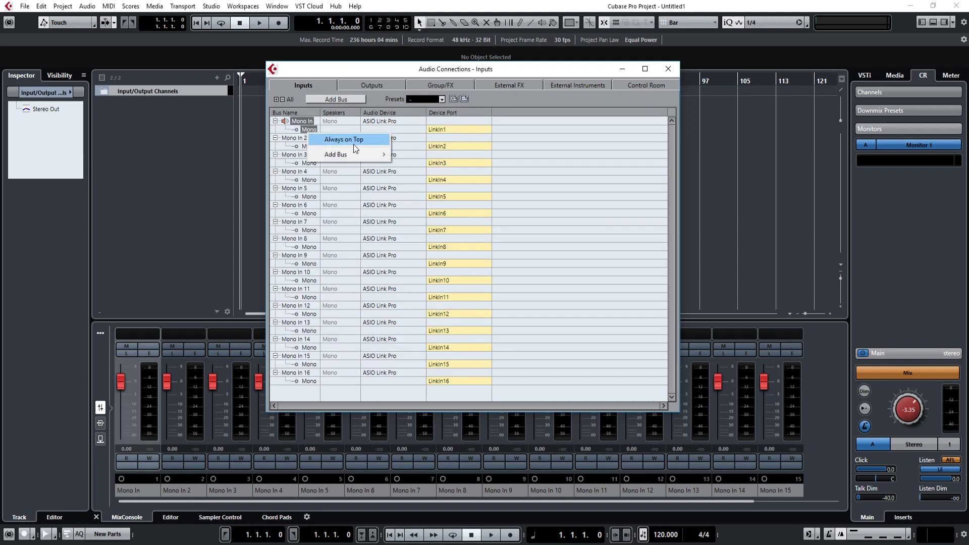
pyautogui.moveTo(349, 157)
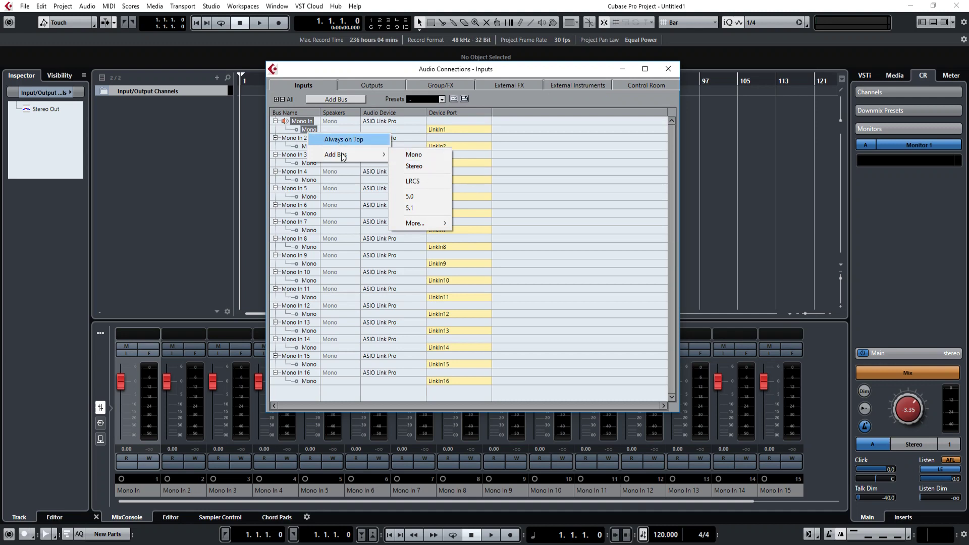
pyautogui.click(301, 126)
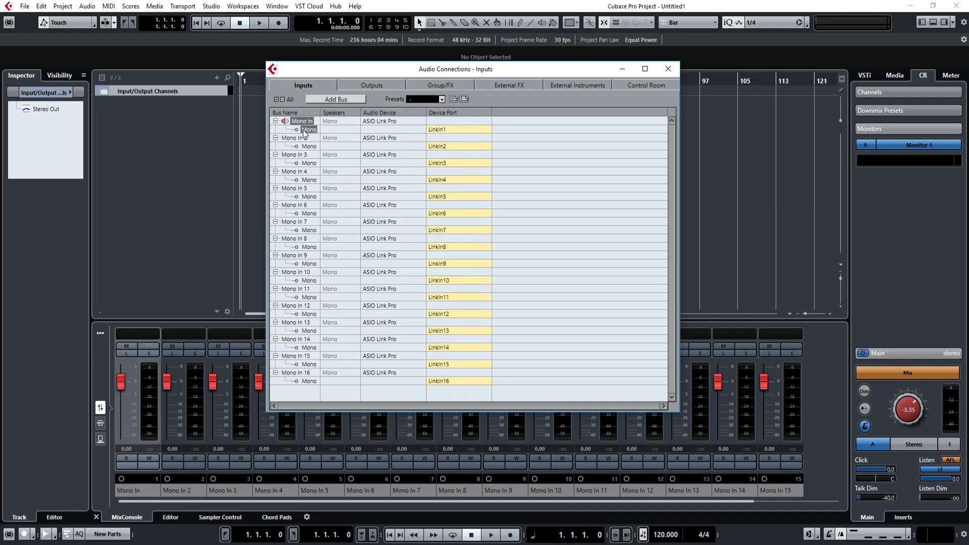
pyautogui.click(452, 129)
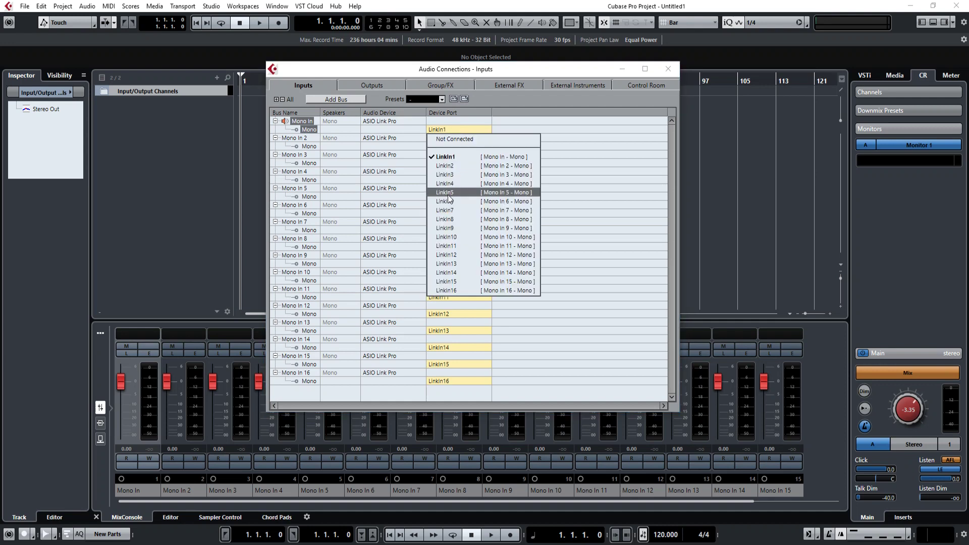
pyautogui.click(583, 175)
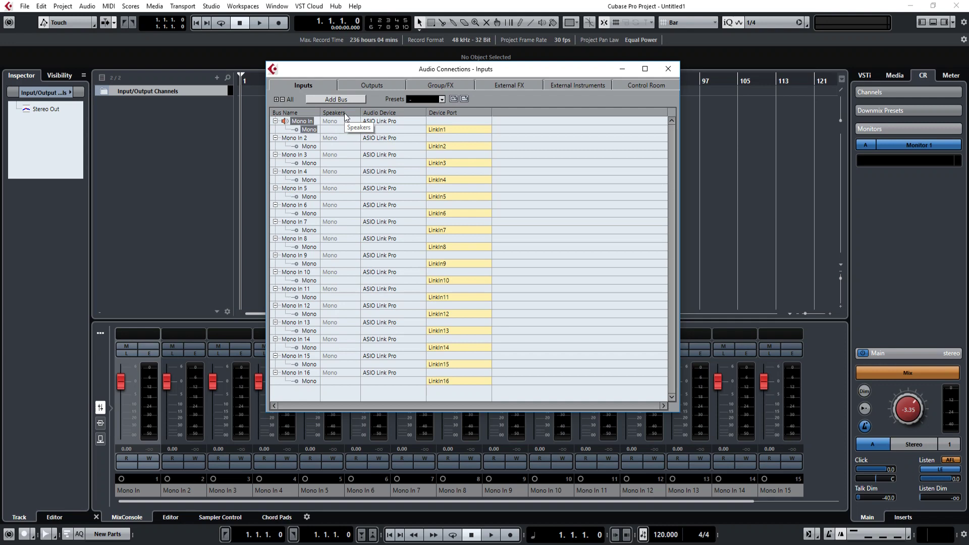
pyautogui.click(308, 129)
# Check the Stereo Out output ports, leaving Left and Right not connected
pyautogui.click(382, 86)
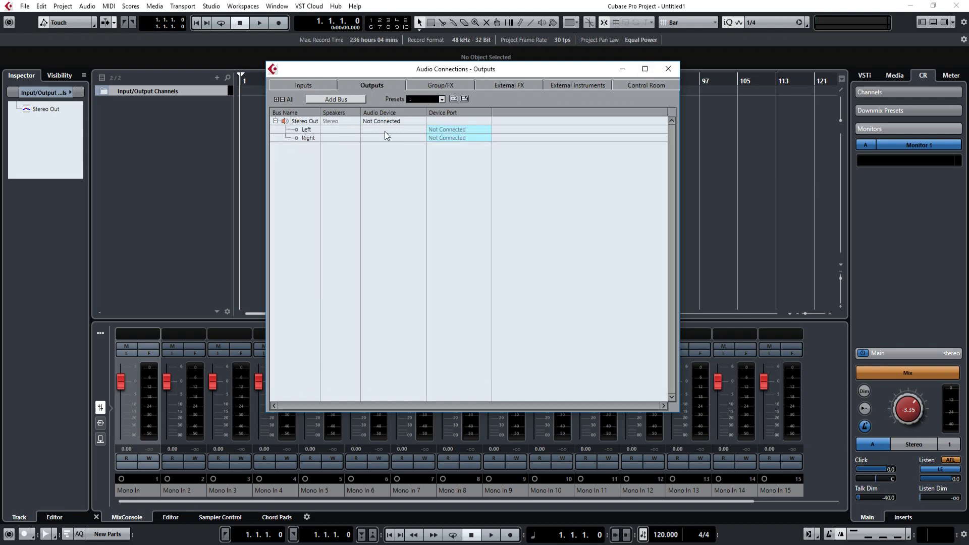
pyautogui.click(459, 130)
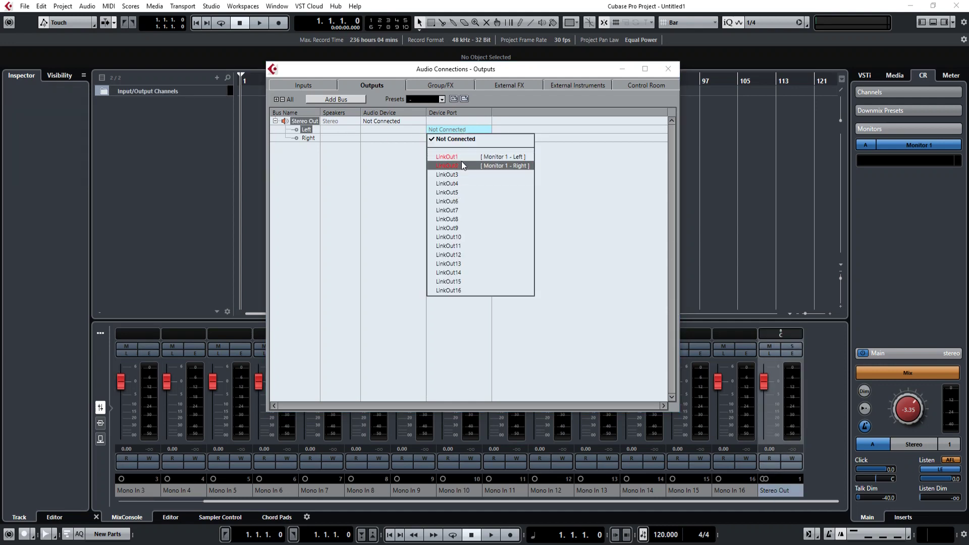
pyautogui.click(444, 119)
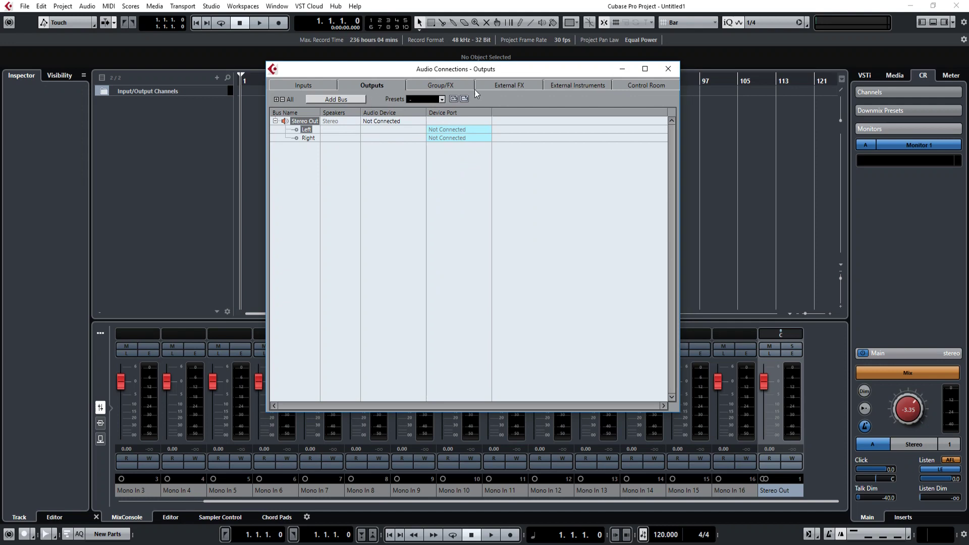
# Confirm Control Room Monitor 1 uses LinkOut1–LinkOut2, then close Audio Connections
pyautogui.click(629, 84)
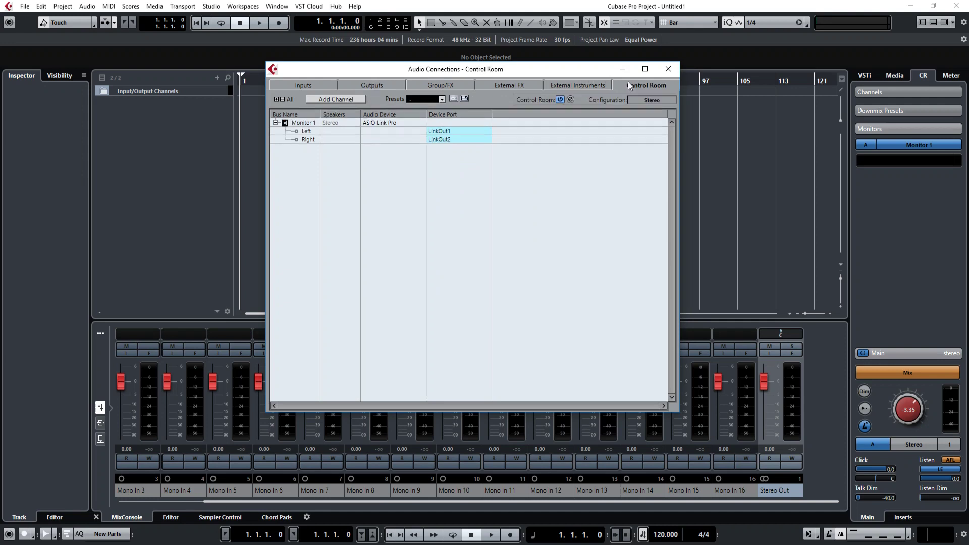
pyautogui.click(447, 140)
pyautogui.click(390, 174)
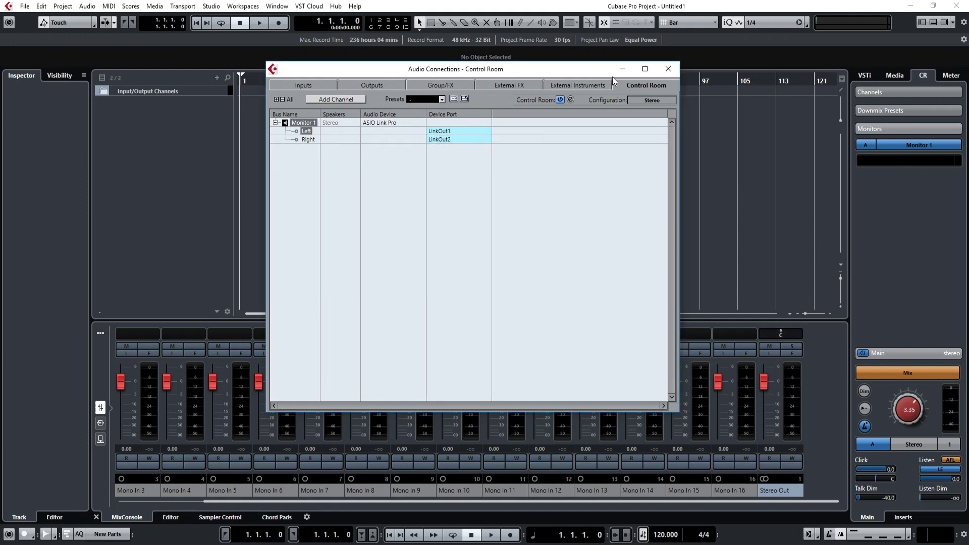
pyautogui.click(379, 84)
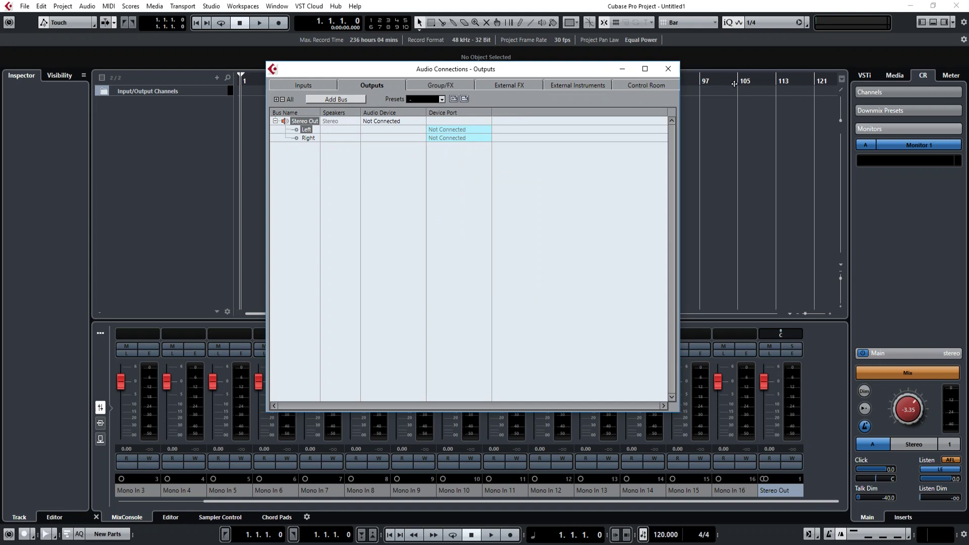
pyautogui.click(628, 89)
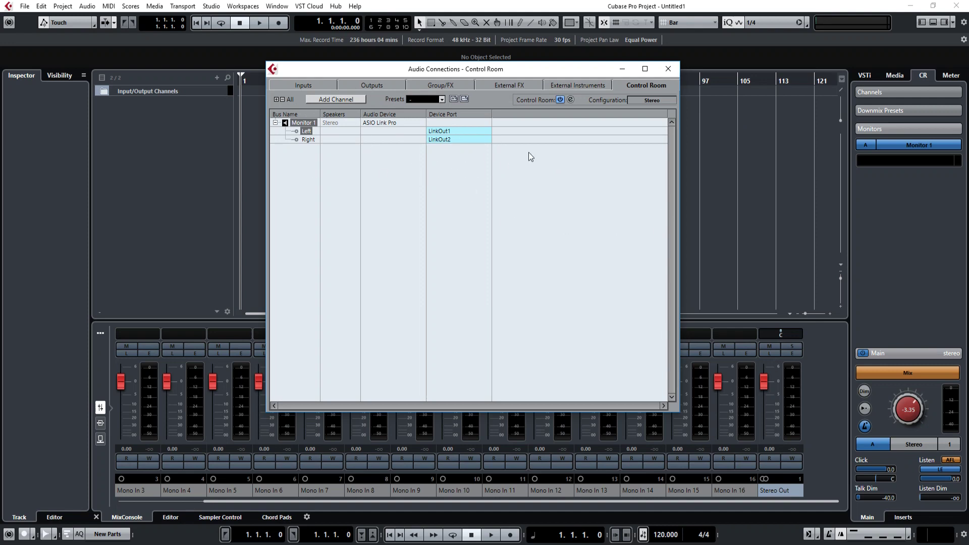
pyautogui.click(669, 69)
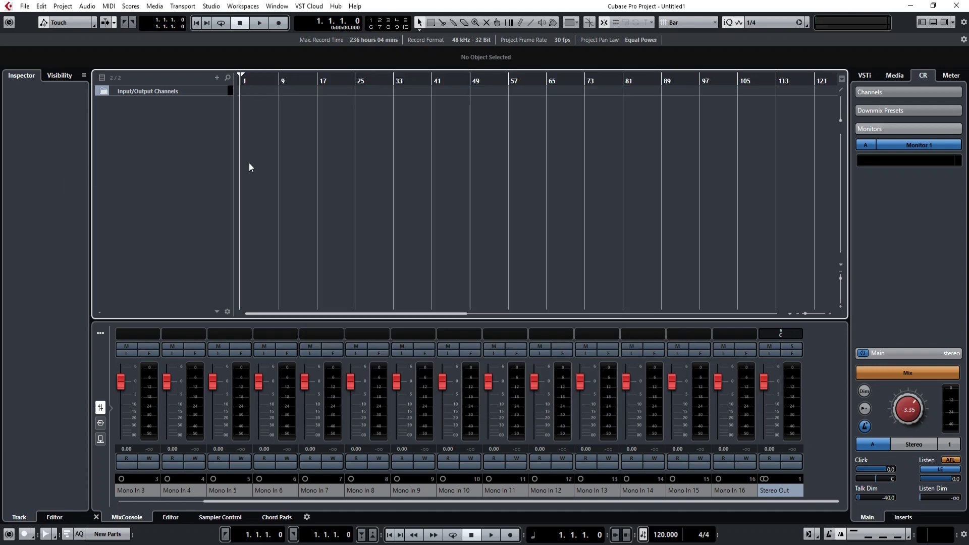
# Create tracks Audio 01–04 with Add Audio Track, Count 4, Mono configuration
pyautogui.rightClick(155, 119)
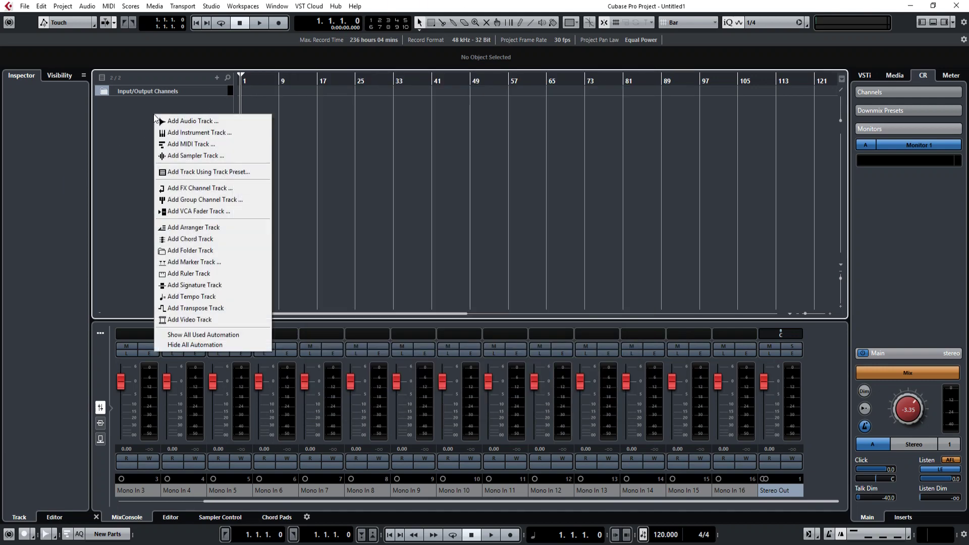
pyautogui.click(119, 115)
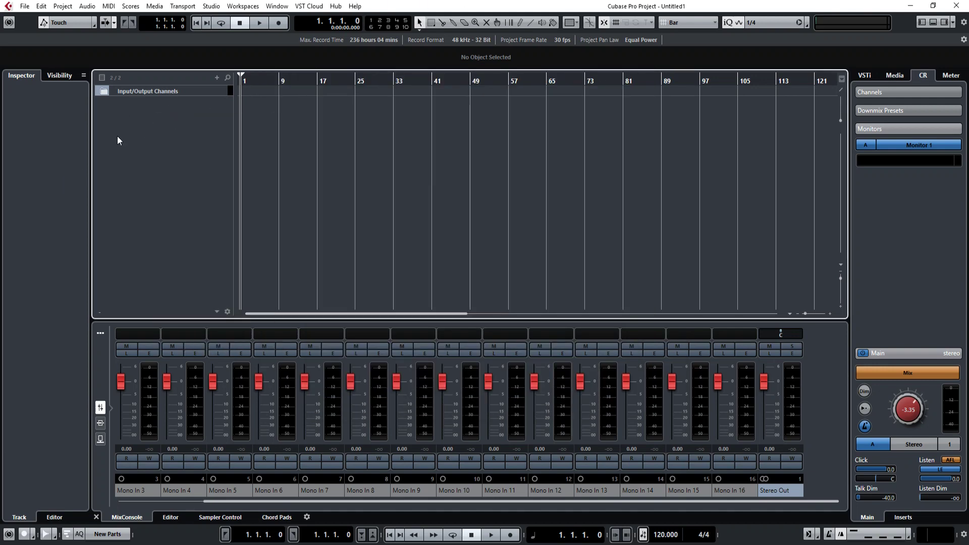
pyautogui.rightClick(162, 119)
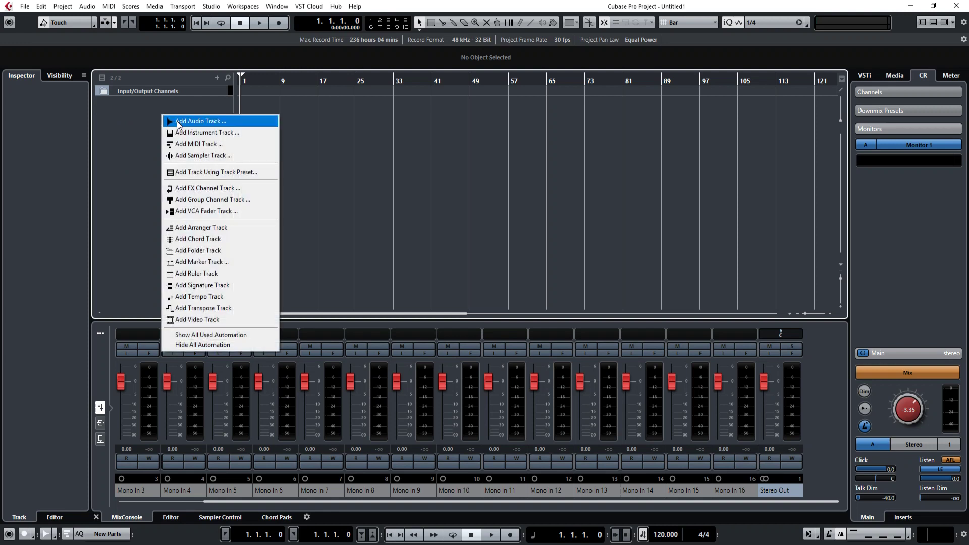
pyautogui.click(178, 122)
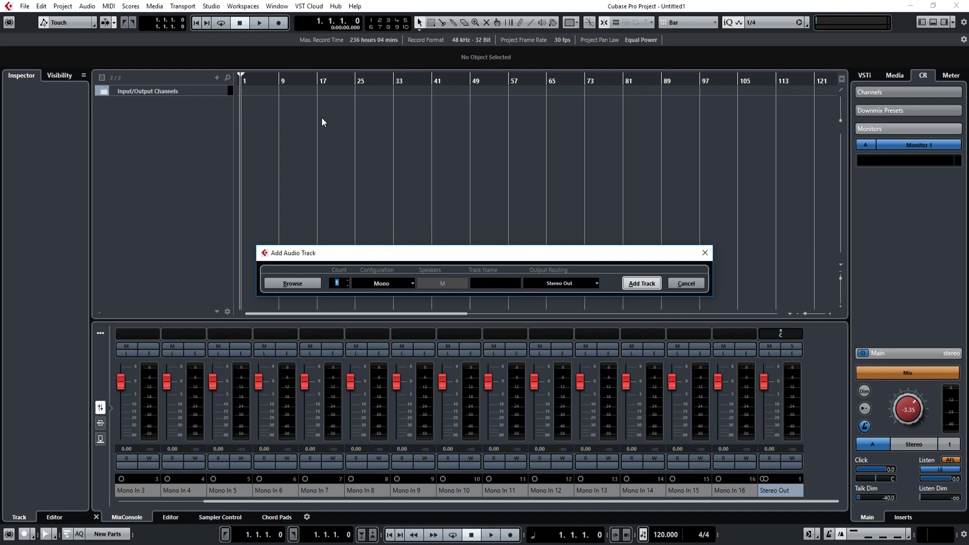
pyautogui.click(348, 281)
pyautogui.click(348, 281)
pyautogui.click(375, 288)
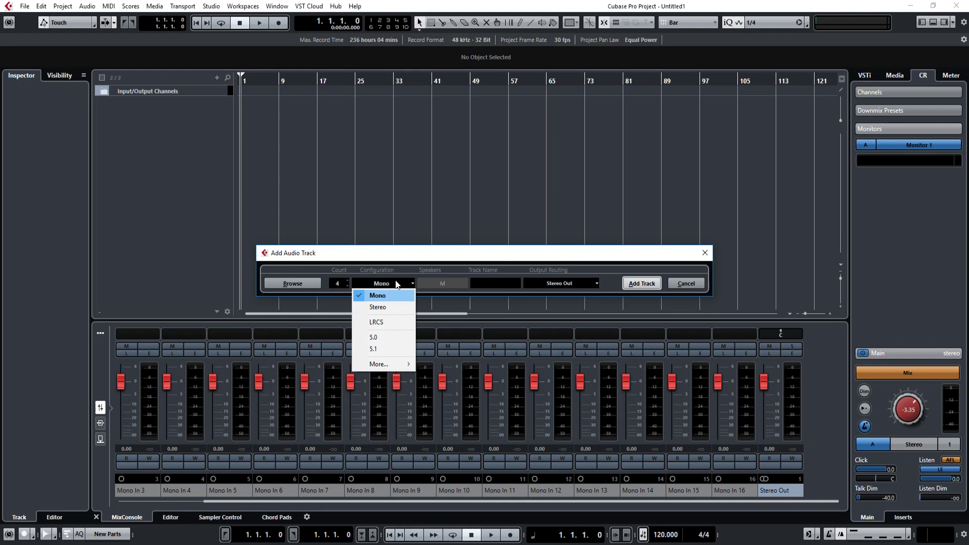
pyautogui.click(396, 256)
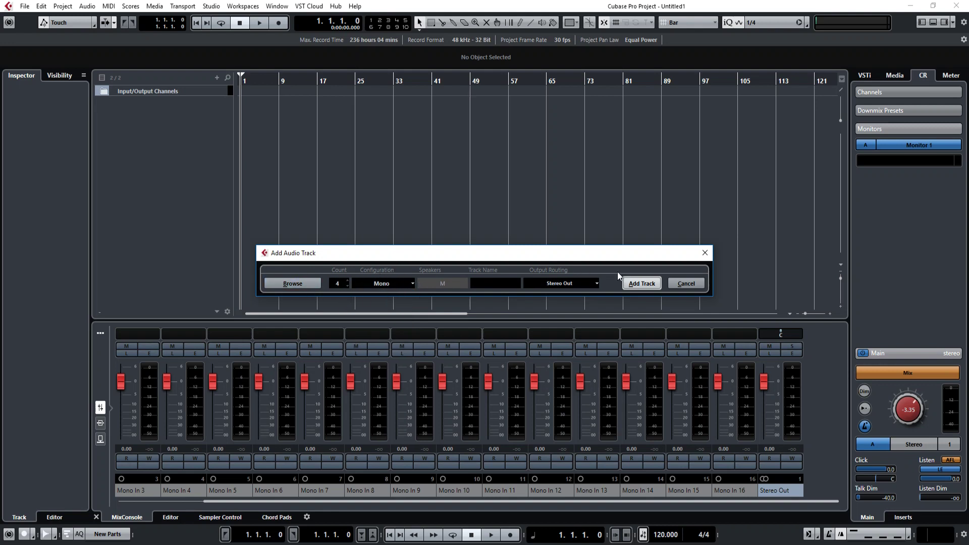
pyautogui.click(642, 283)
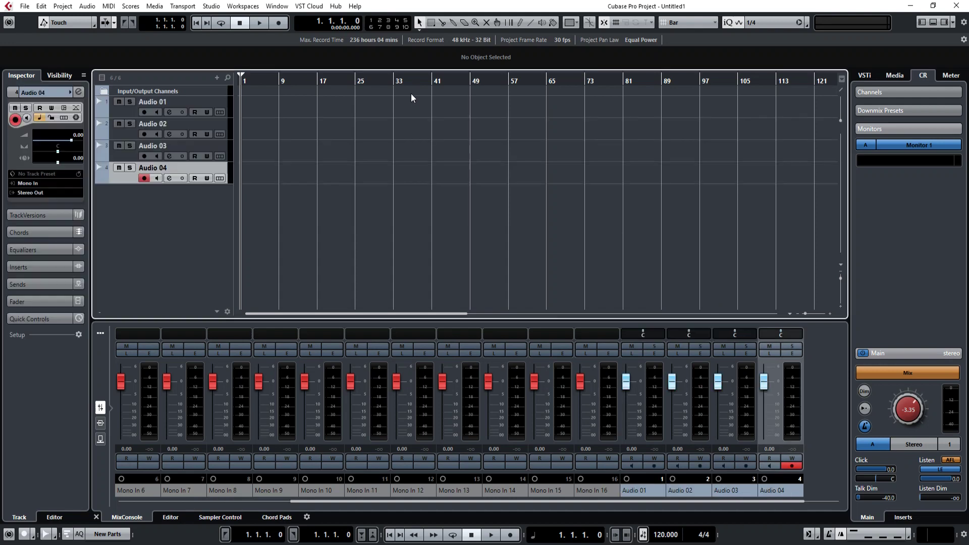
# Route Audio 01's input to Mono In 8 in the Inspector and enable its monitoring
pyautogui.click(129, 116)
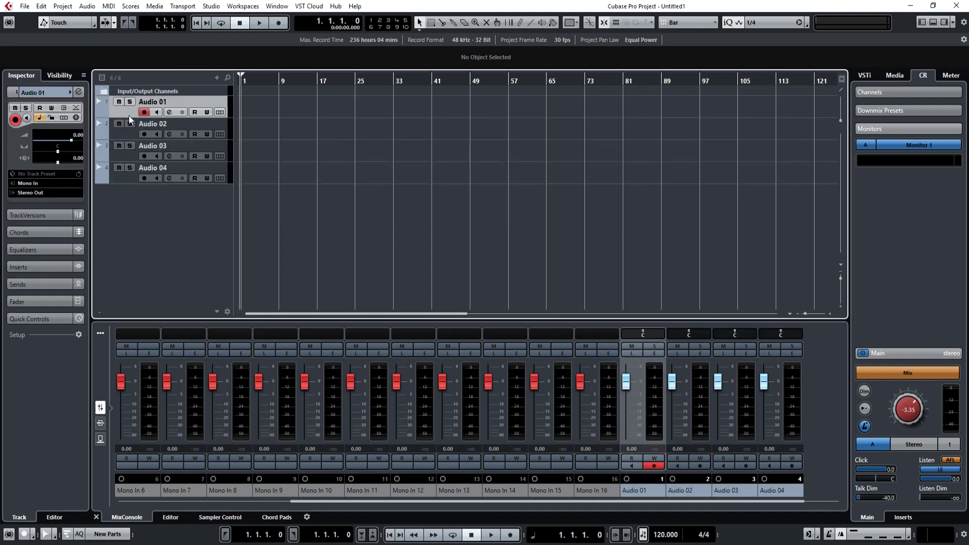
pyautogui.click(32, 185)
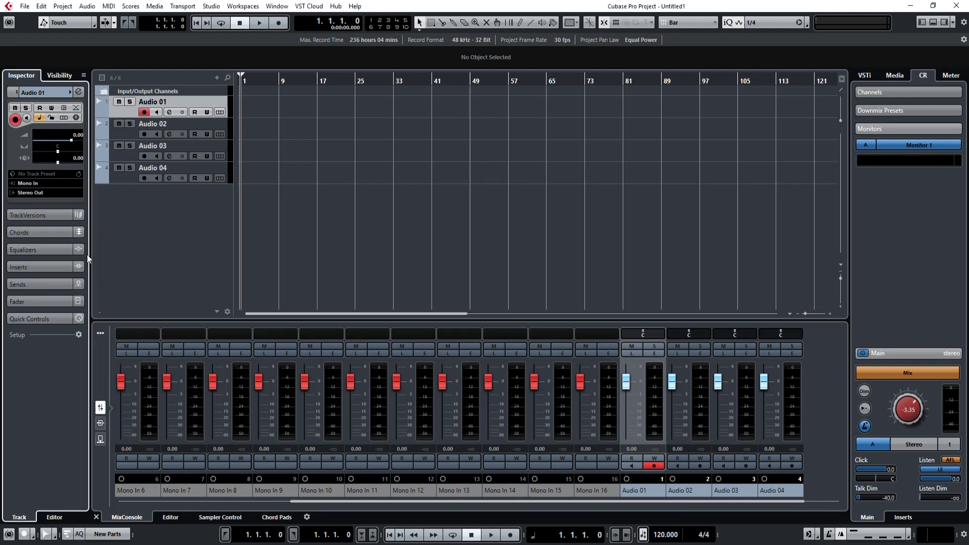
pyautogui.click(123, 111)
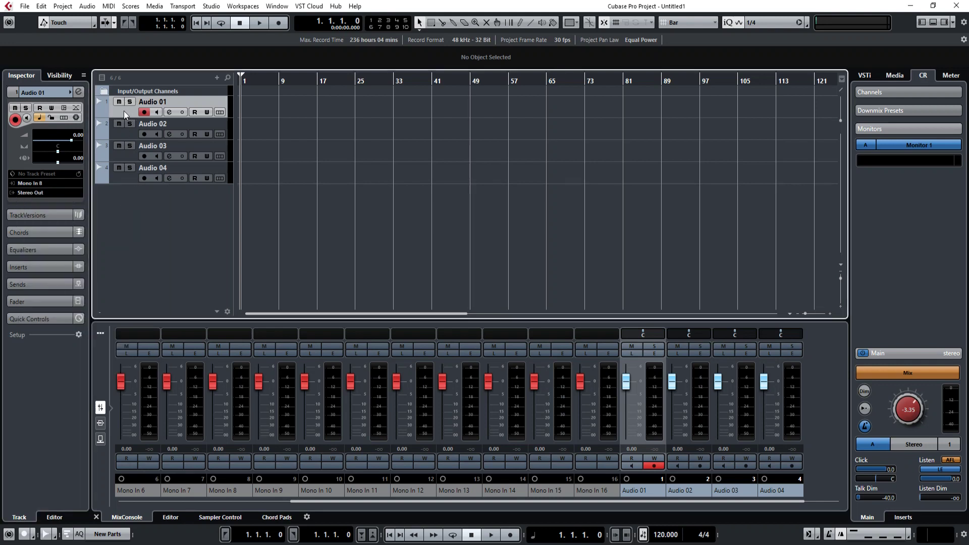
pyautogui.click(158, 111)
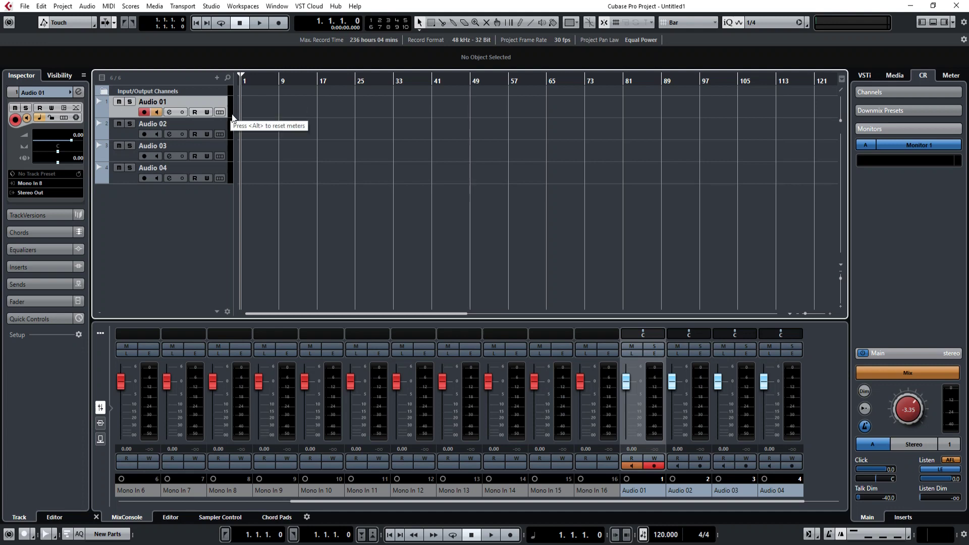
# Turn Audio 01's monitoring off and toggle its record enable off and back on
pyautogui.click(157, 113)
pyautogui.click(144, 113)
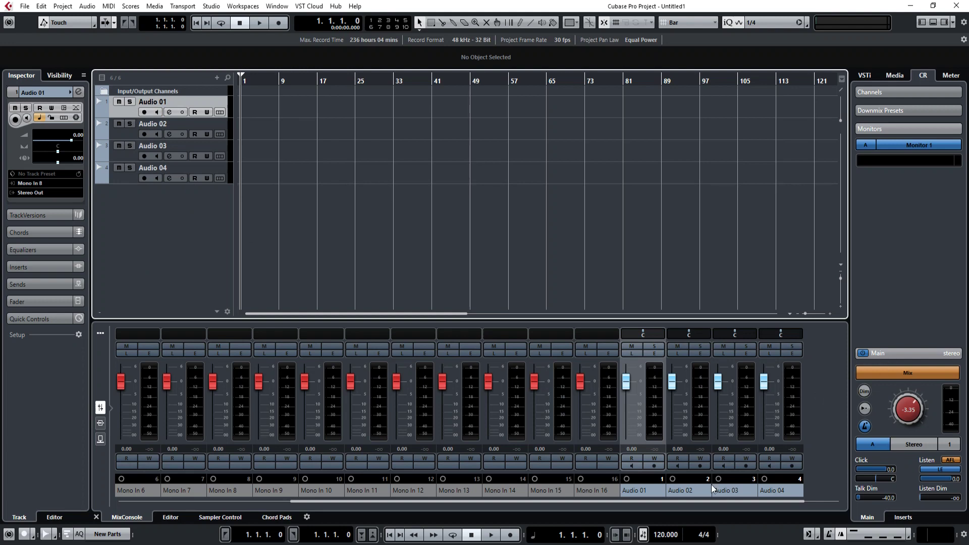
pyautogui.click(144, 113)
# Inspect the Input Routing lists of Audio 02 and Audio 03, keeping Mono In
pyautogui.click(123, 133)
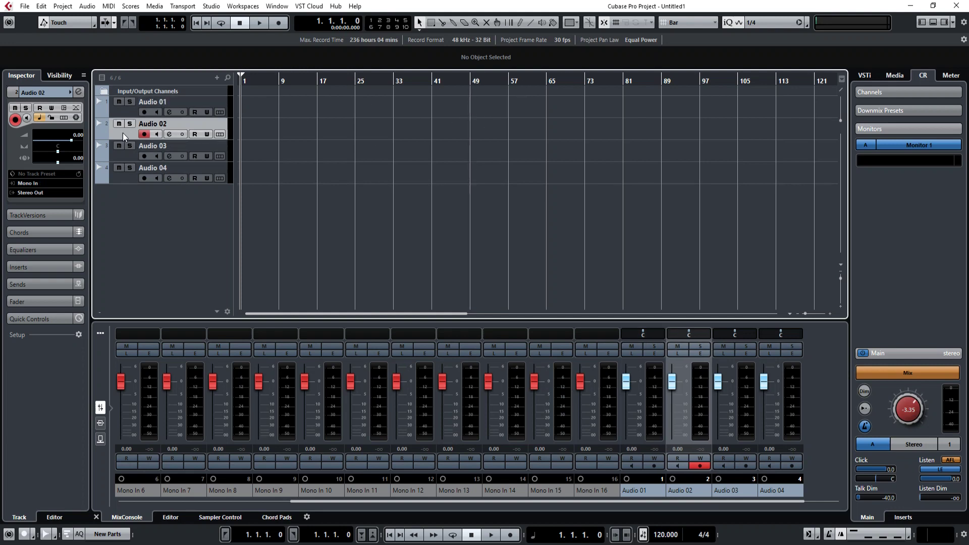
pyautogui.click(36, 184)
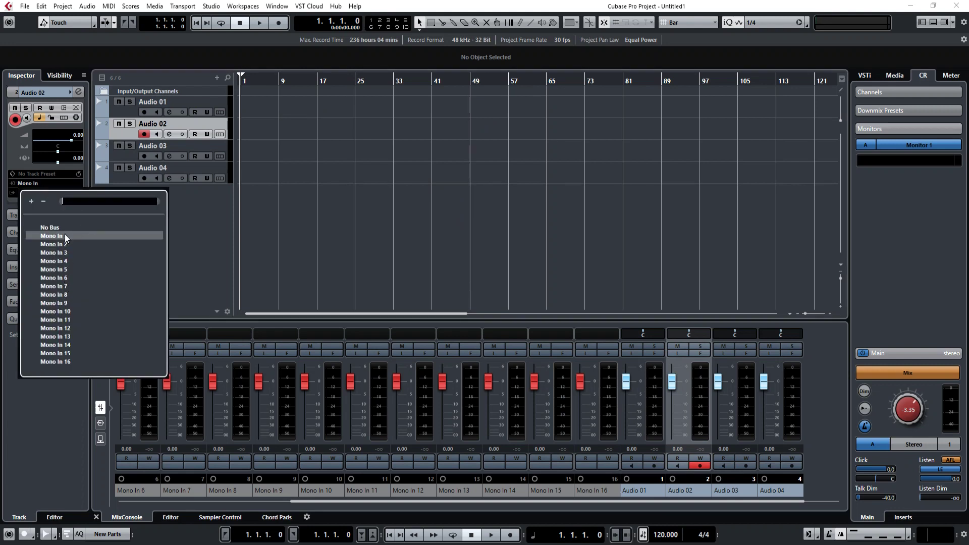
pyautogui.click(120, 158)
pyautogui.click(120, 158)
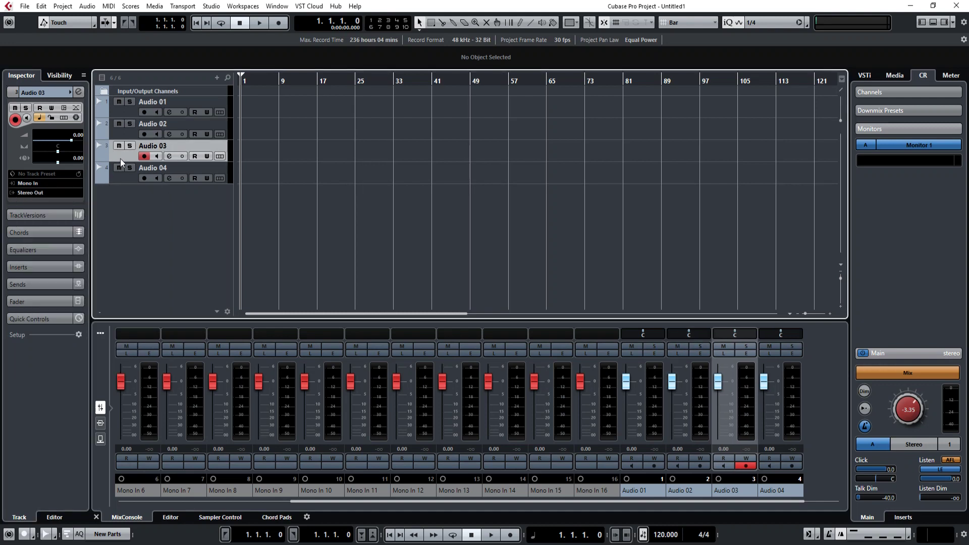
pyautogui.click(36, 183)
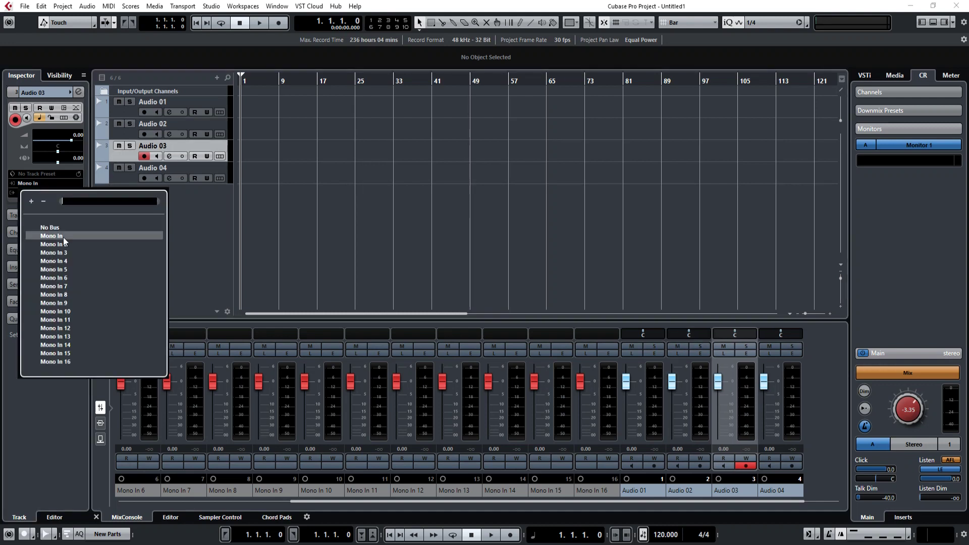
pyautogui.click(121, 177)
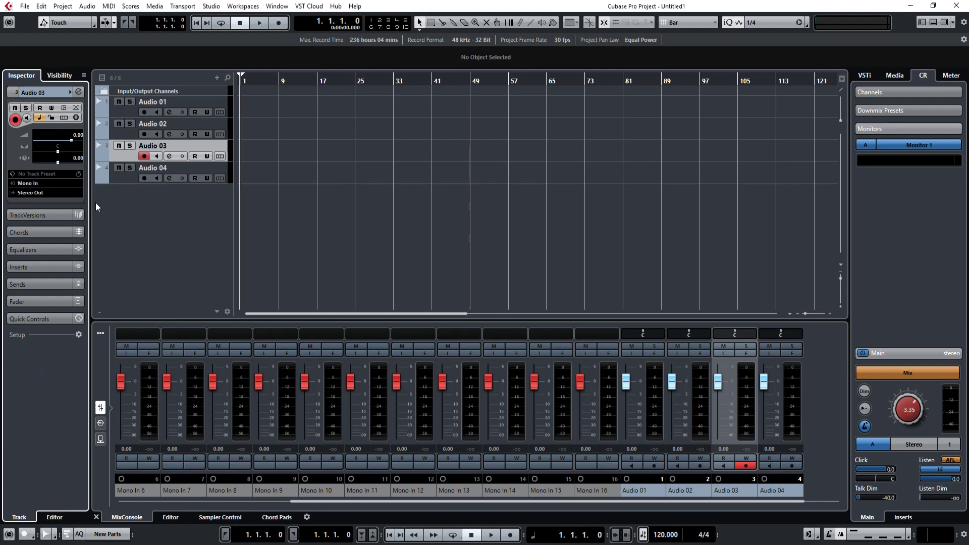